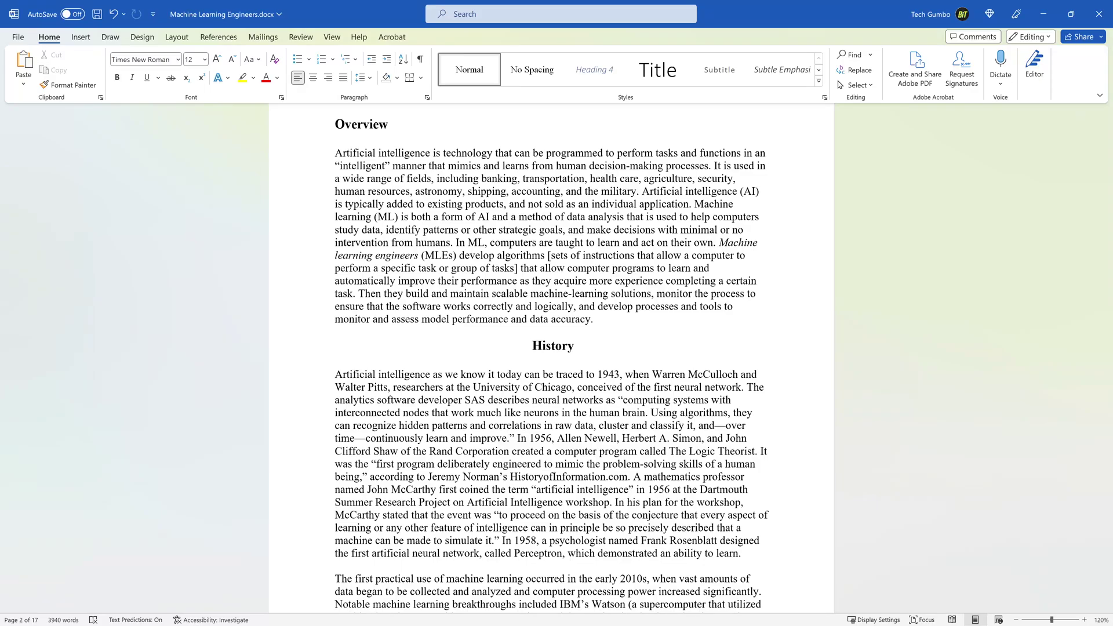
- Use the Navigation pane's Find > Tables to jump to the Quick Facts table
key(ctrl+f)
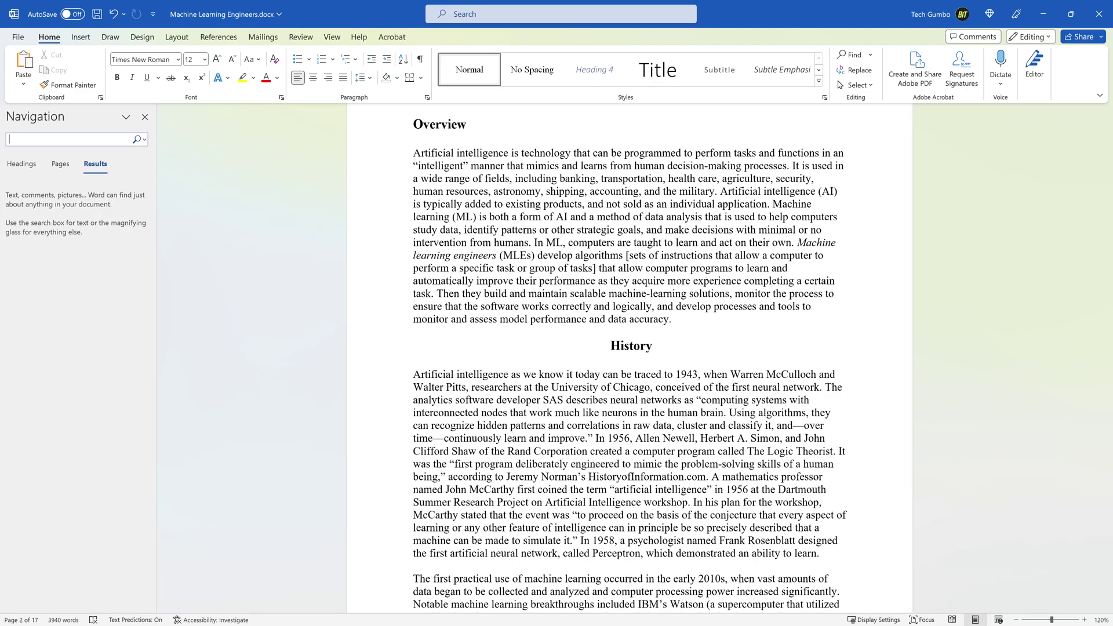
click(143, 140)
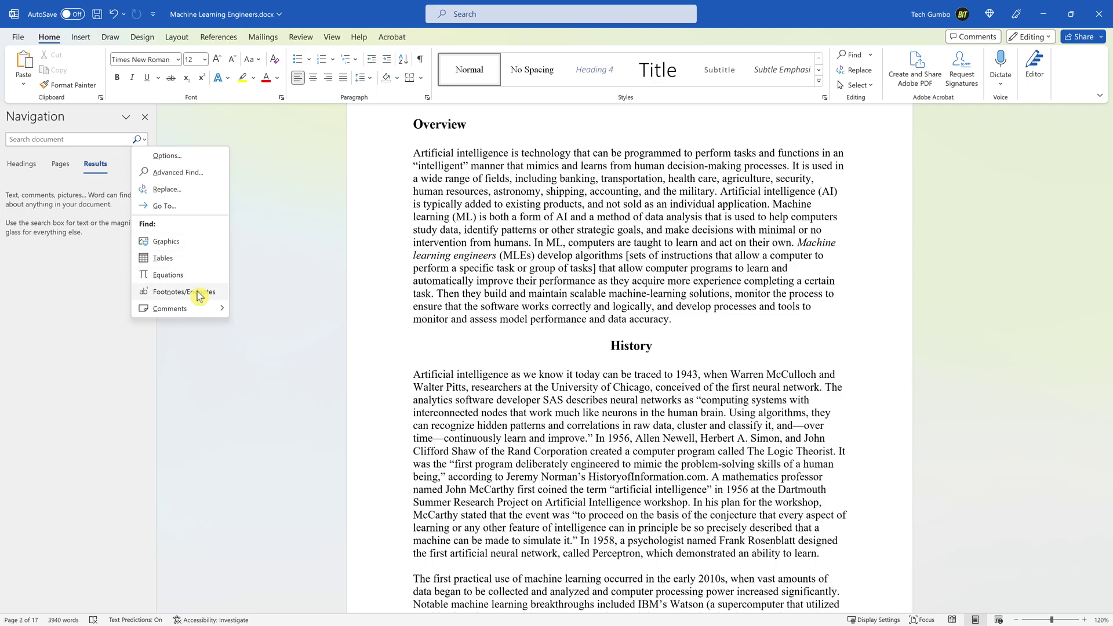
mouse_move(197, 313)
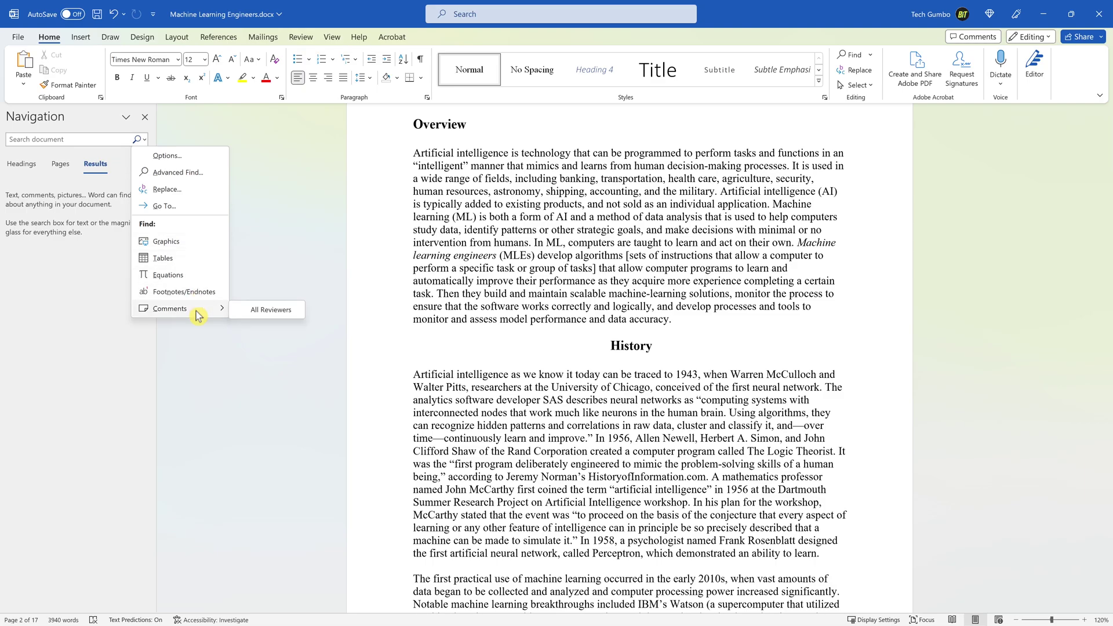
click(192, 263)
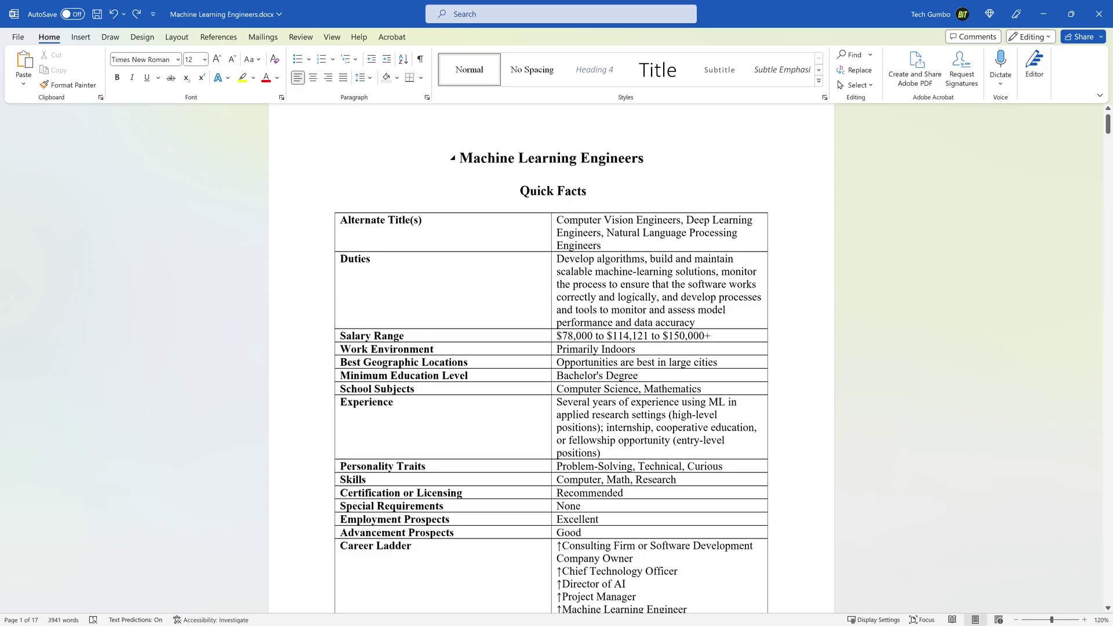
- Add empty parentheses in non-bold 12 pt text after the Machine Learning Engineers title
click(648, 158)
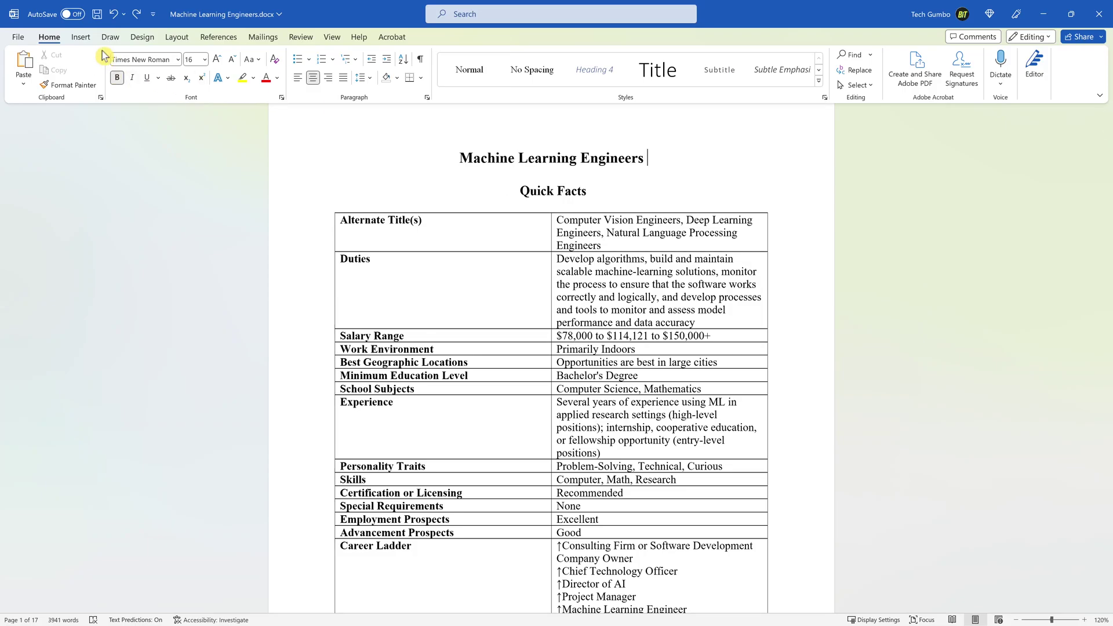
click(117, 81)
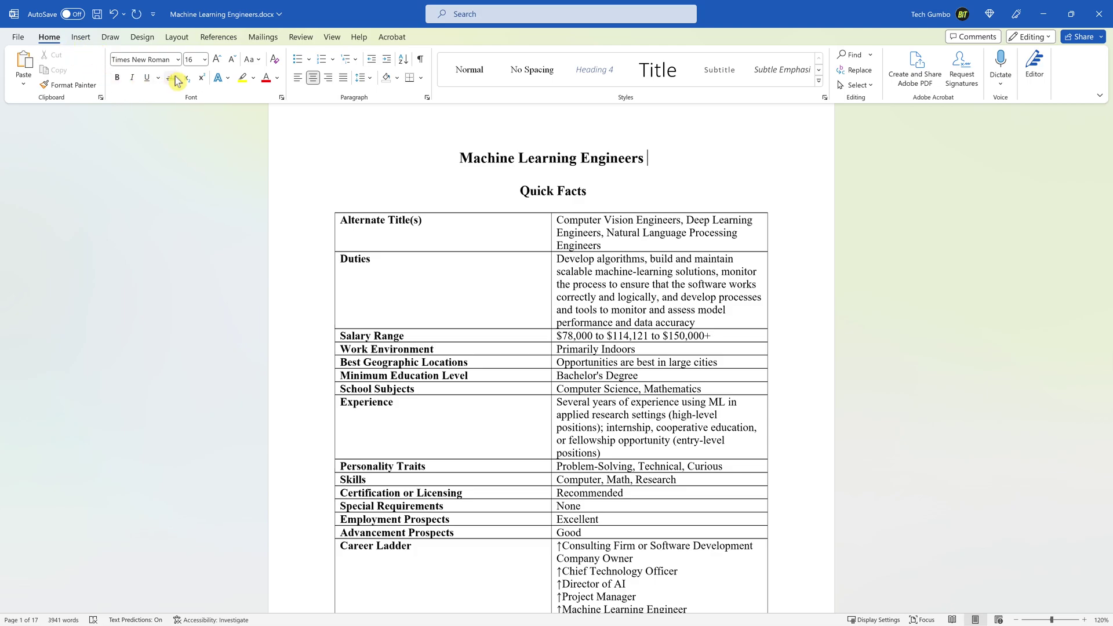
click(205, 59)
click(195, 130)
text(())
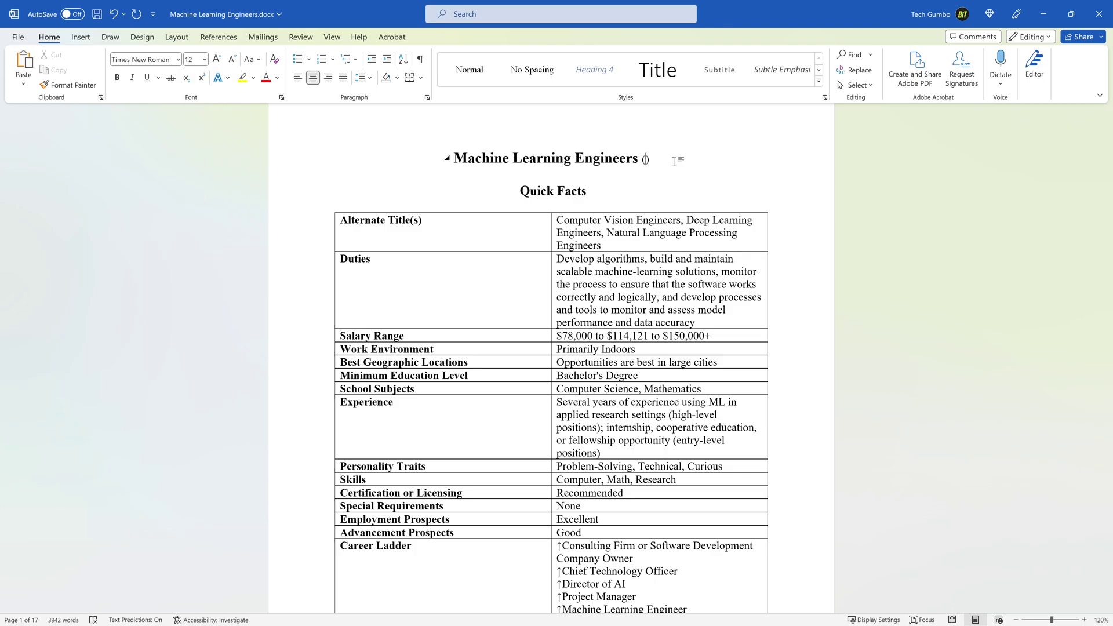
click(80, 37)
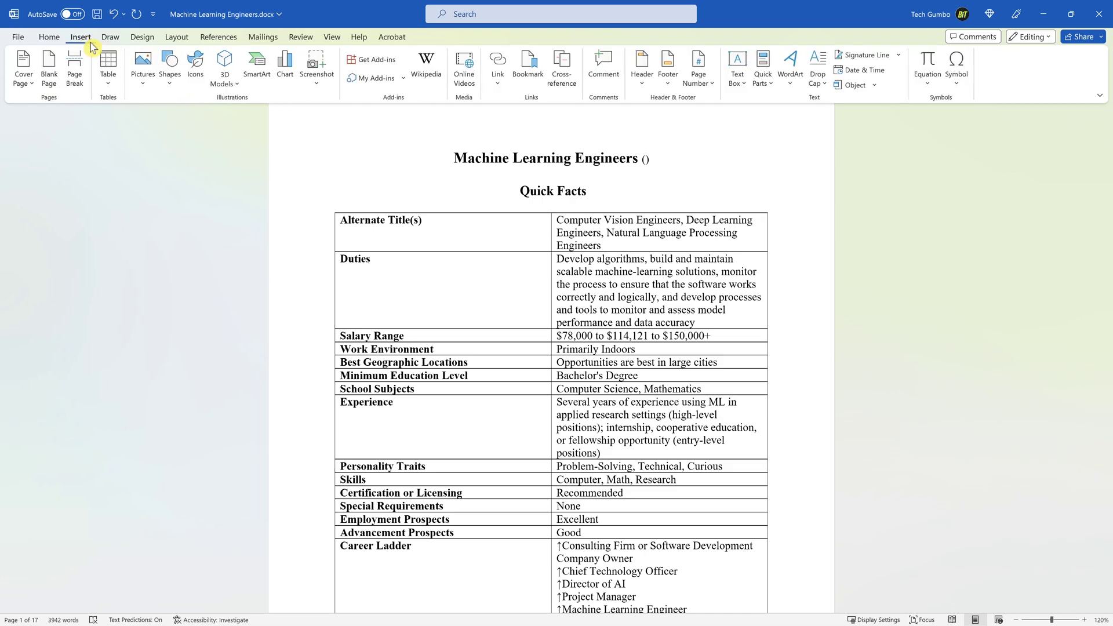
- Insert an auto-updating date in the 8/17/2023 09:15 AM format inside the parentheses
click(865, 72)
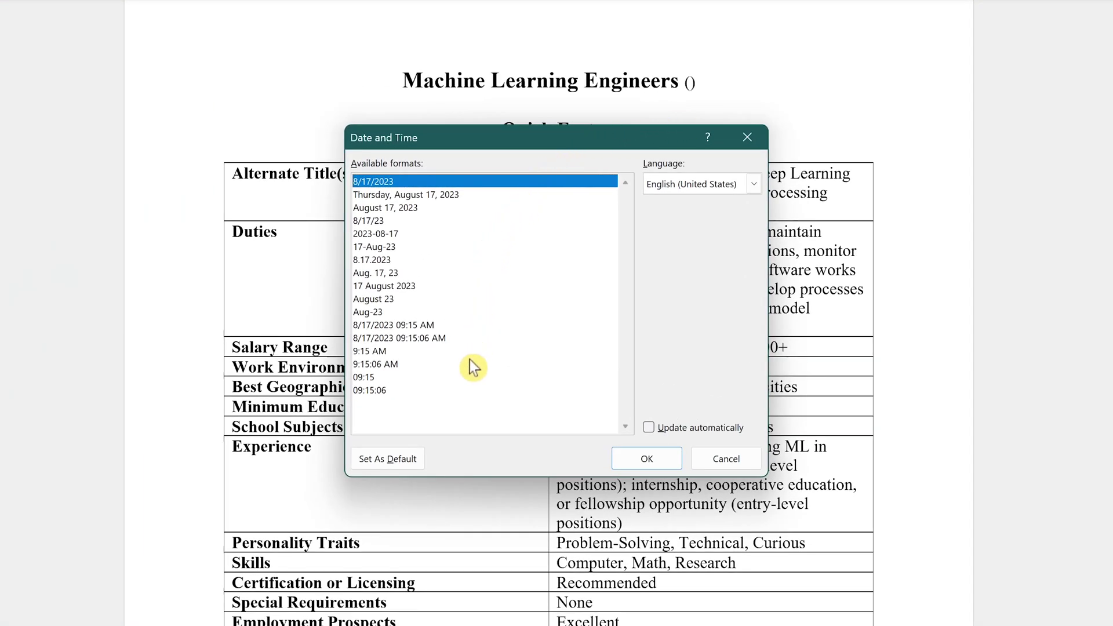
click(431, 326)
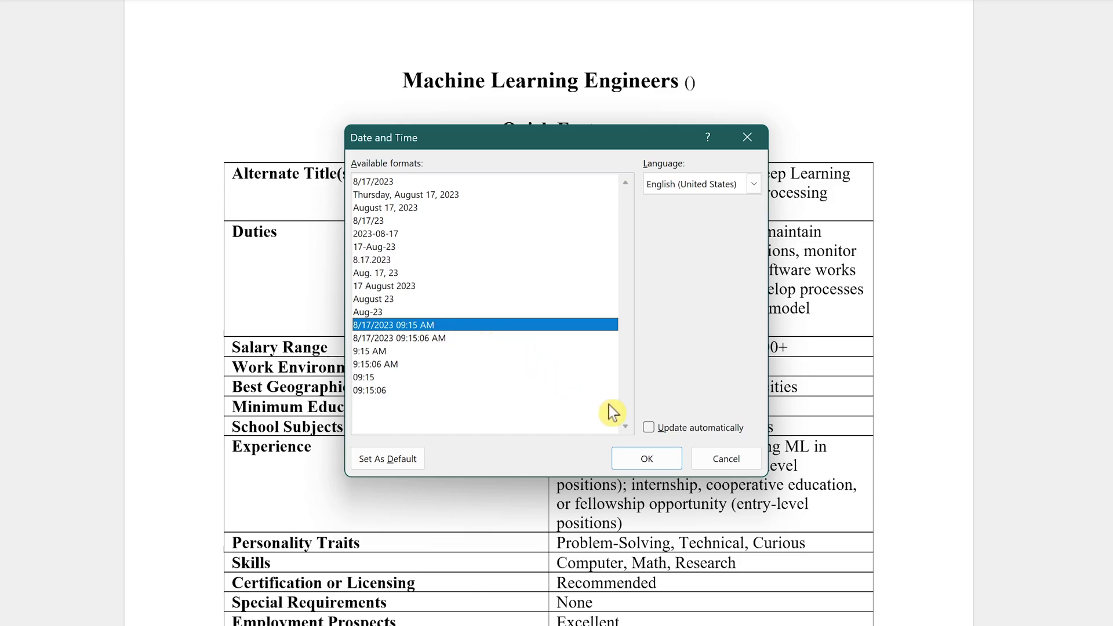
click(657, 430)
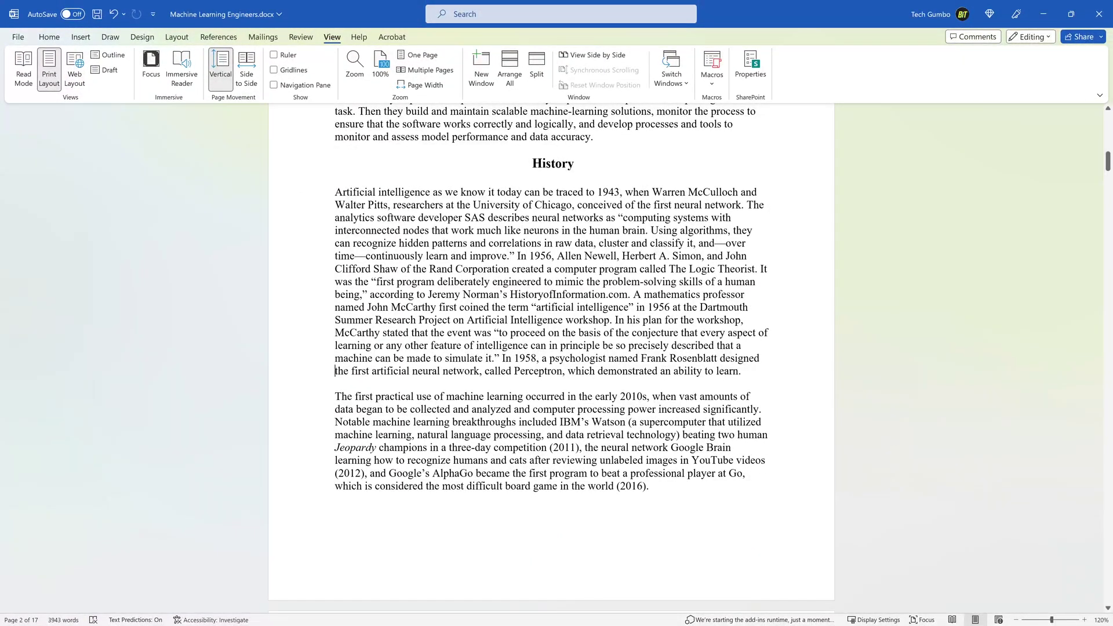
- Search the web for 'natural language processing' and expand the full Wikipedia summary
drag(427, 436, 503, 440)
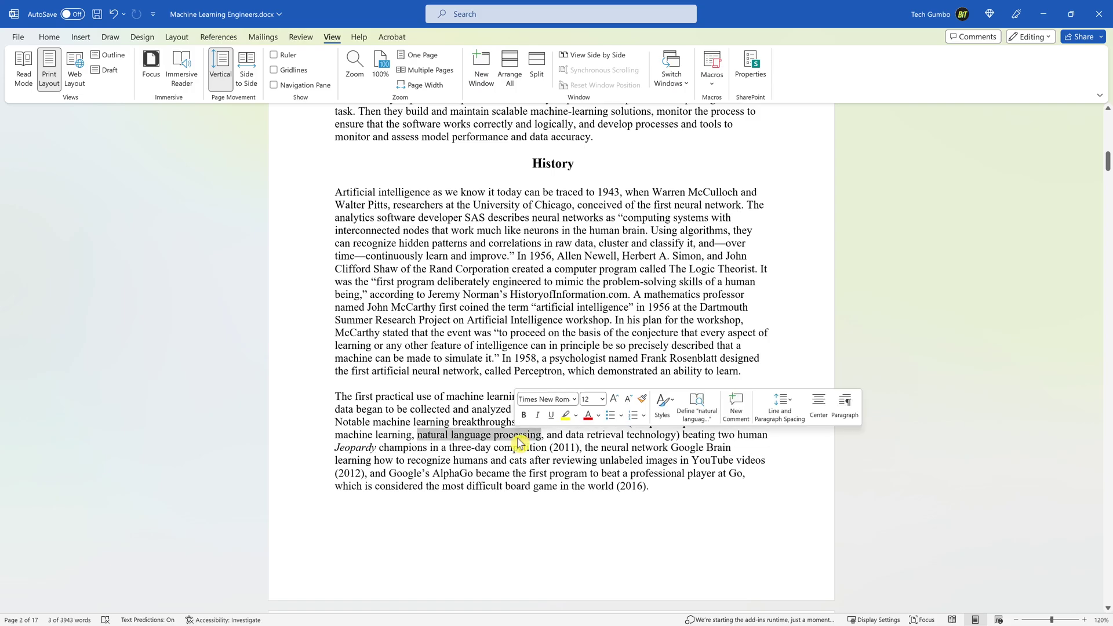
right_click(502, 442)
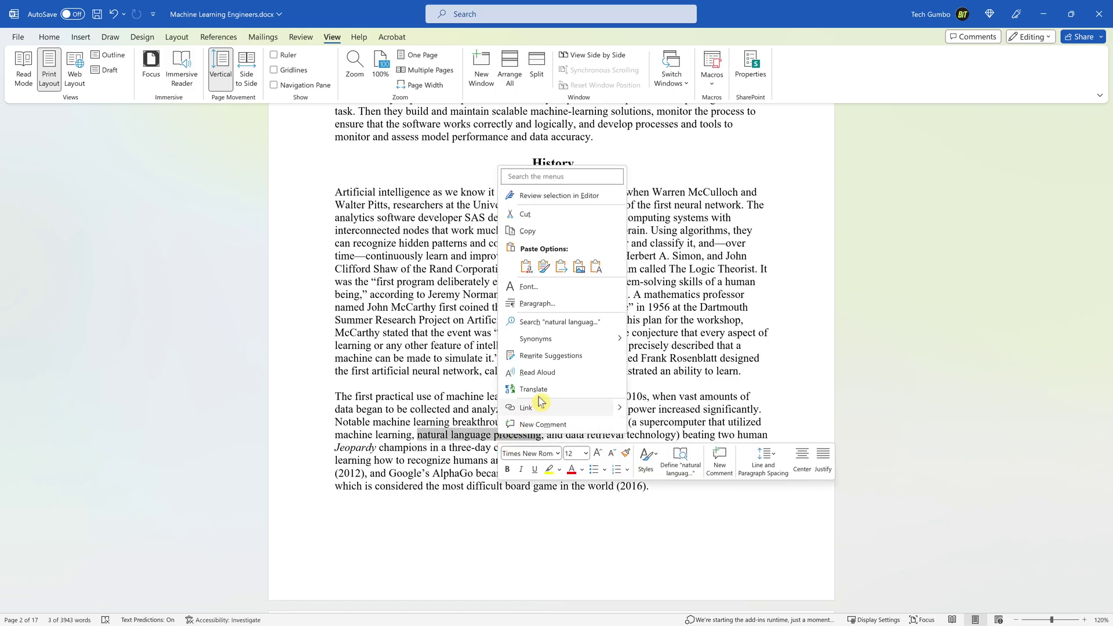
click(568, 323)
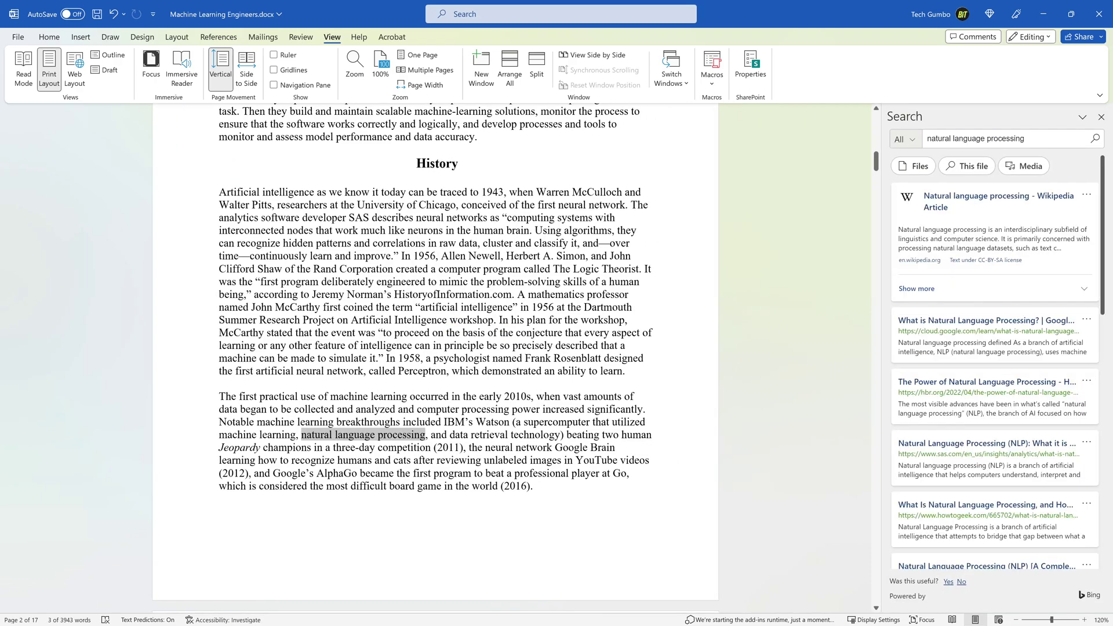
click(986, 293)
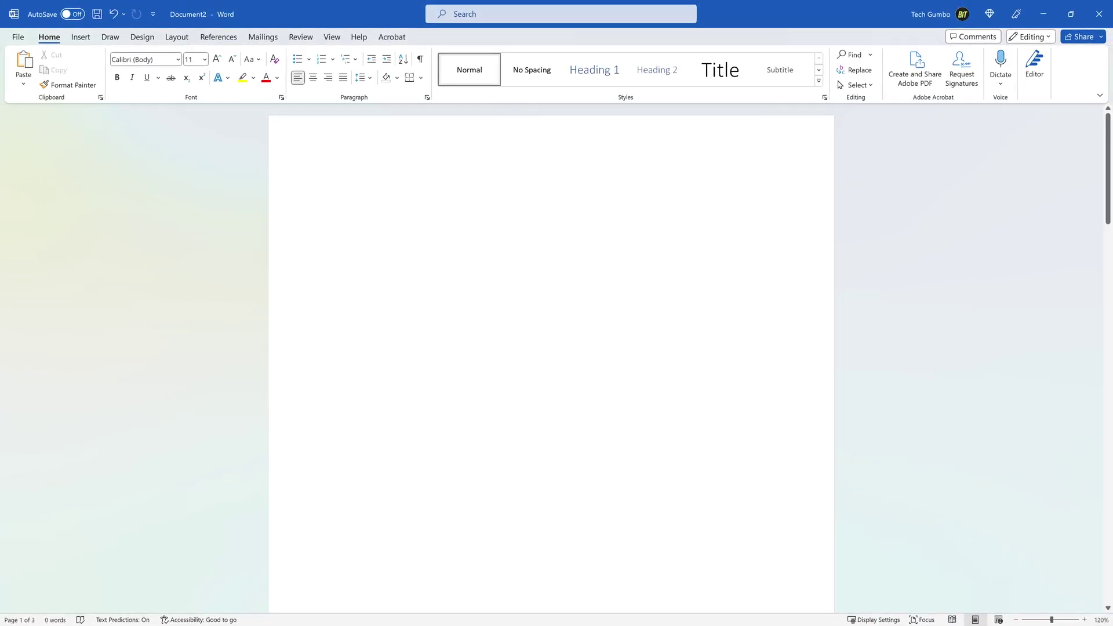
- Open State of Emergency Hawai'i.pdf from the Hawai'i Docs folder
click(20, 39)
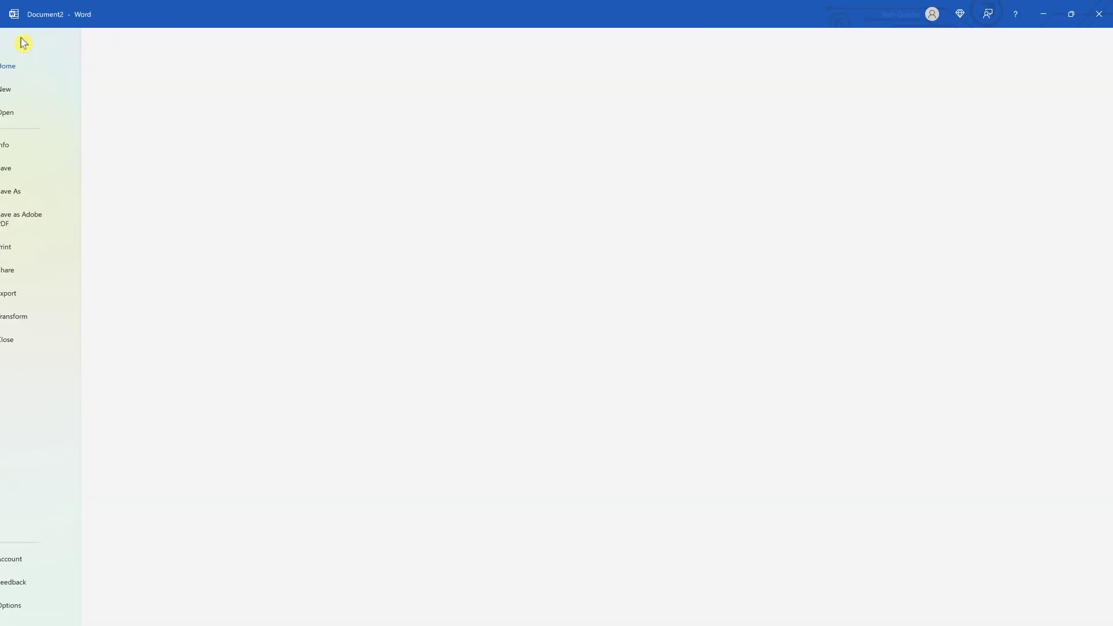
click(46, 118)
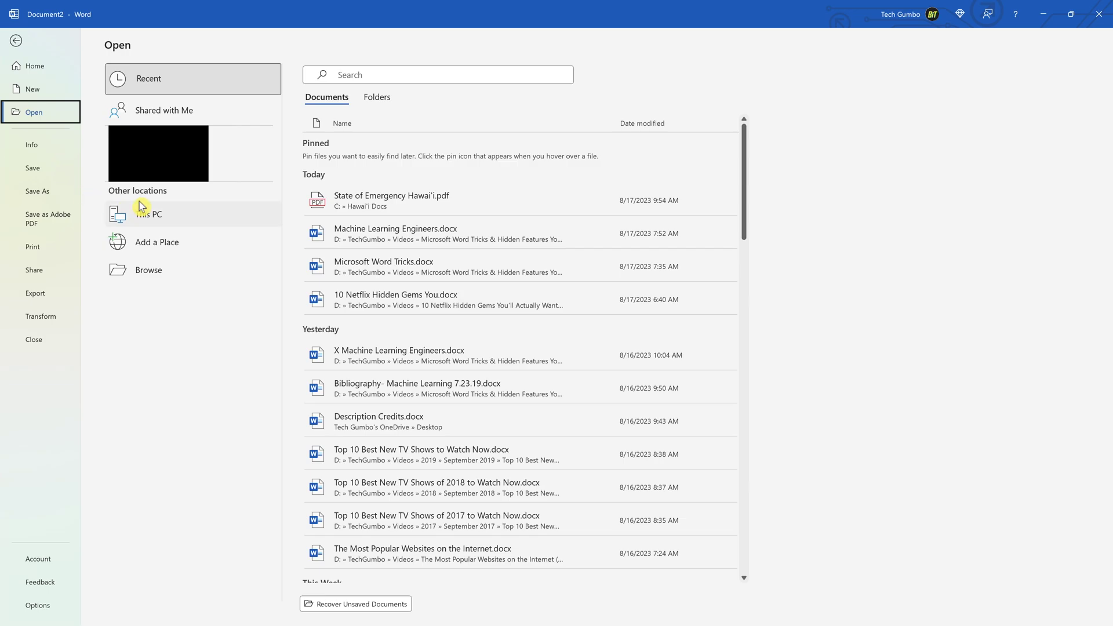
click(162, 278)
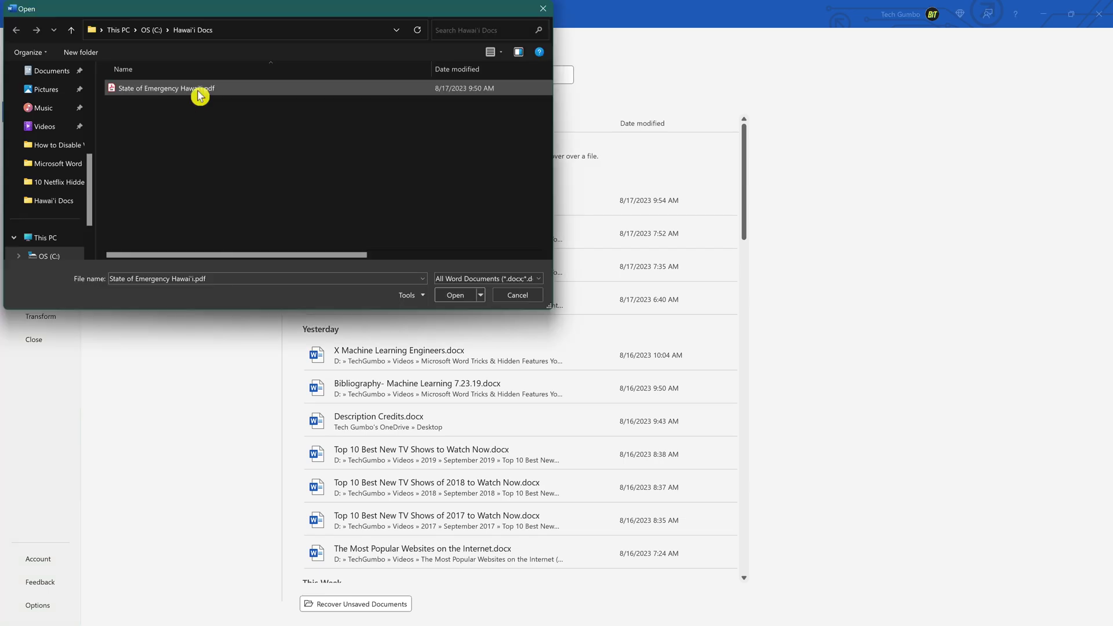
click(199, 92)
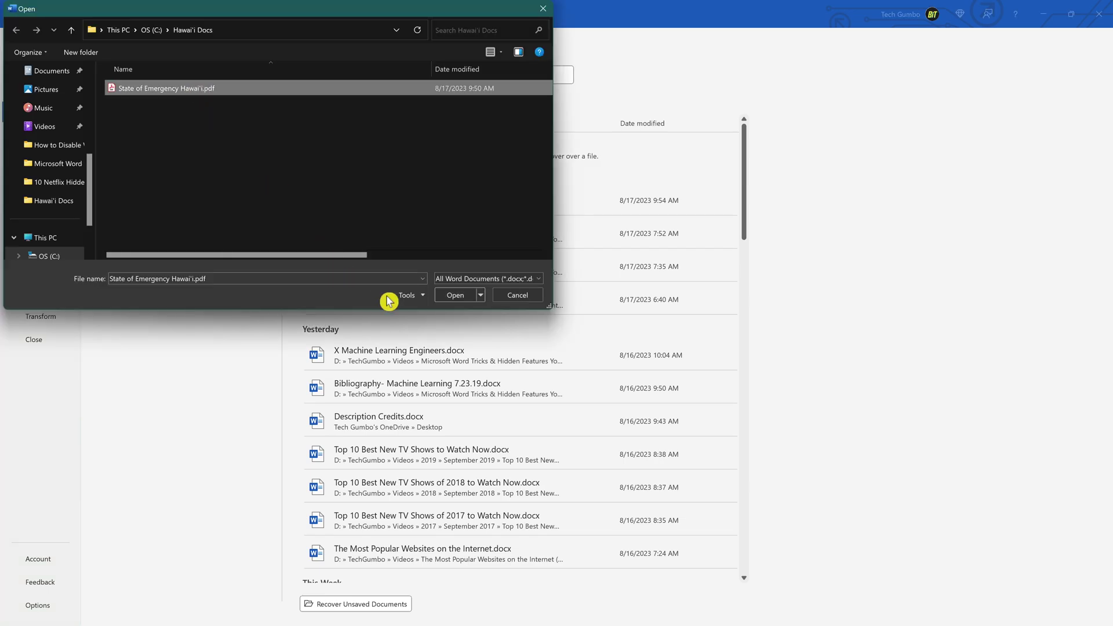
click(454, 296)
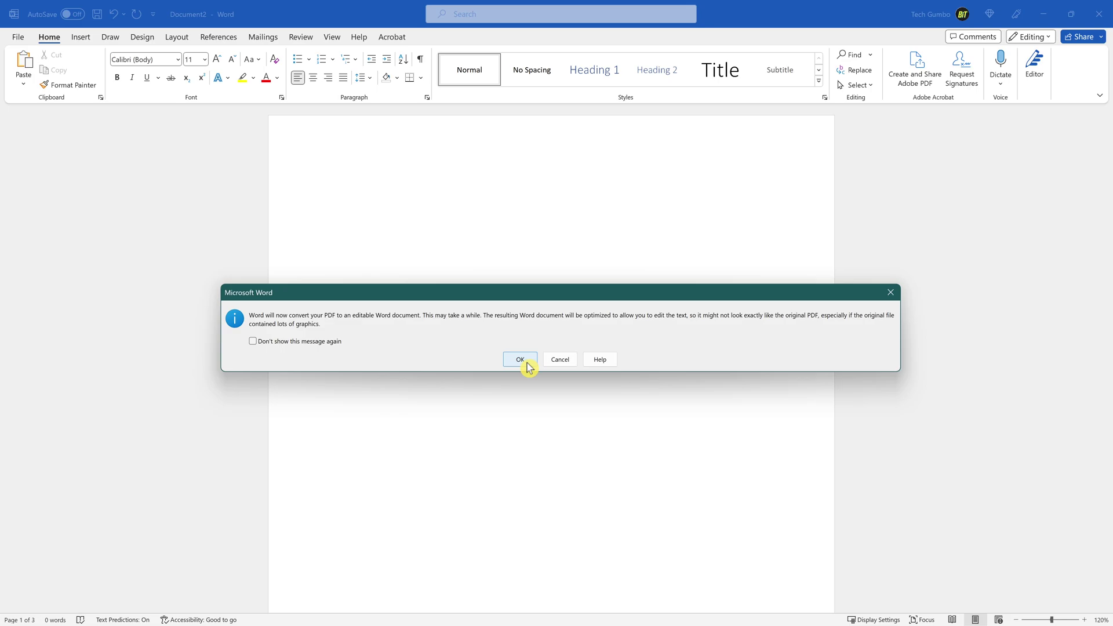
- Accept the notice to convert the PDF into an editable Word document
click(527, 361)
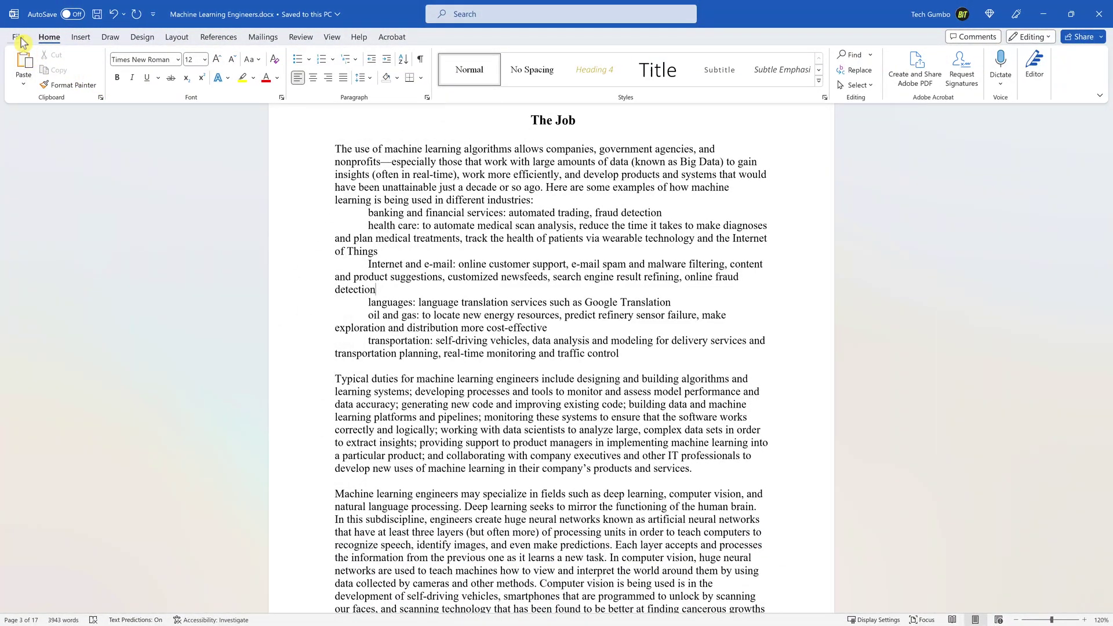
- Save the Machine Learning Engineers document as PDF (*.pdf) via Save As
click(20, 37)
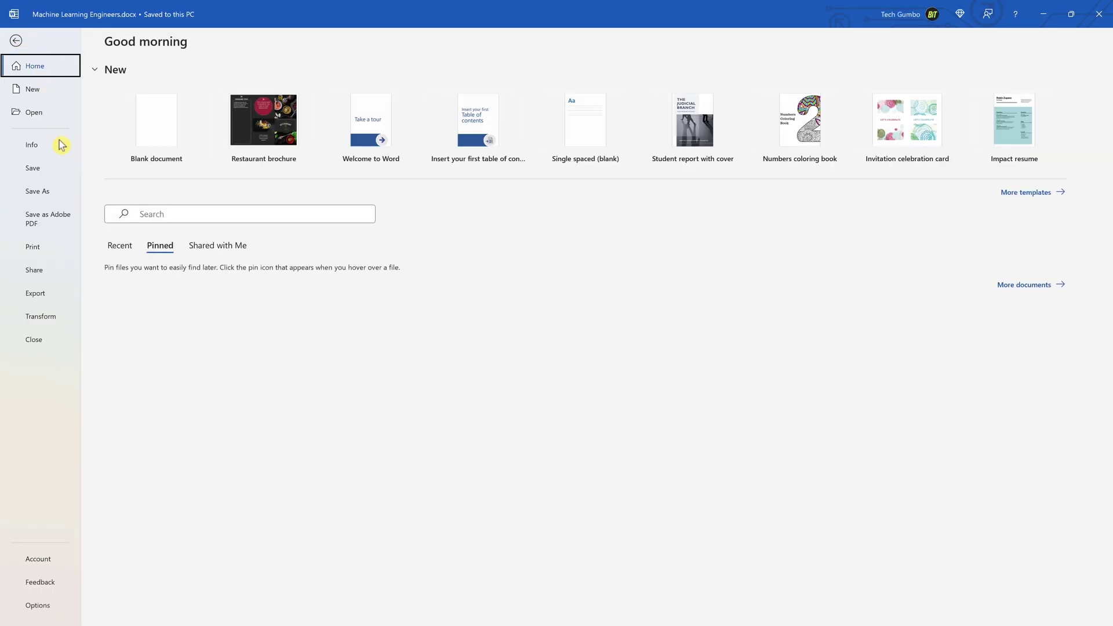
click(50, 198)
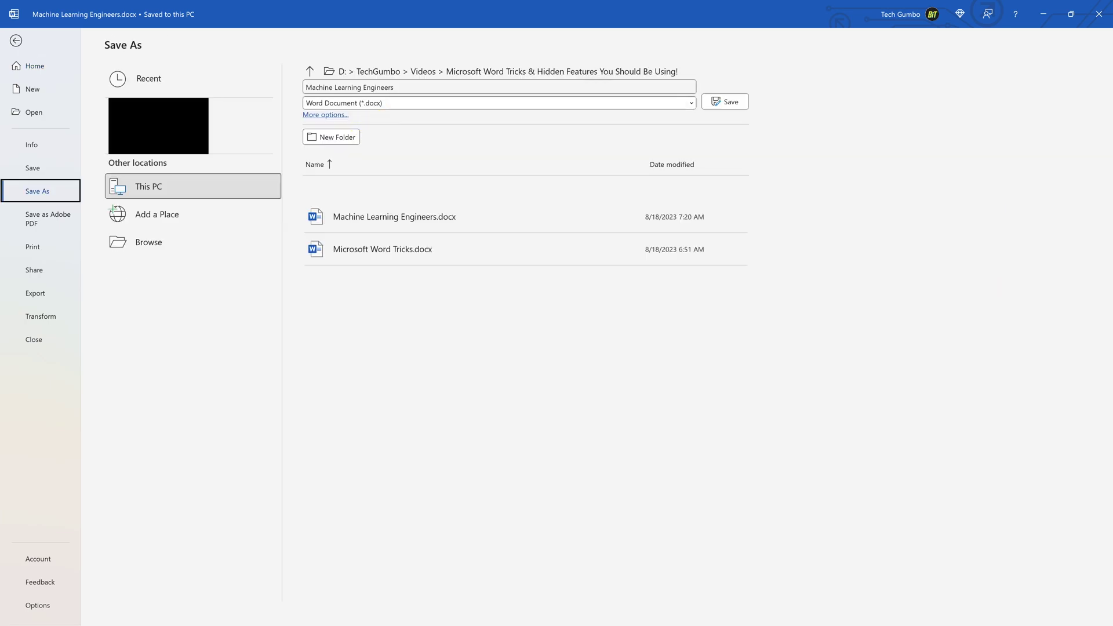
click(428, 106)
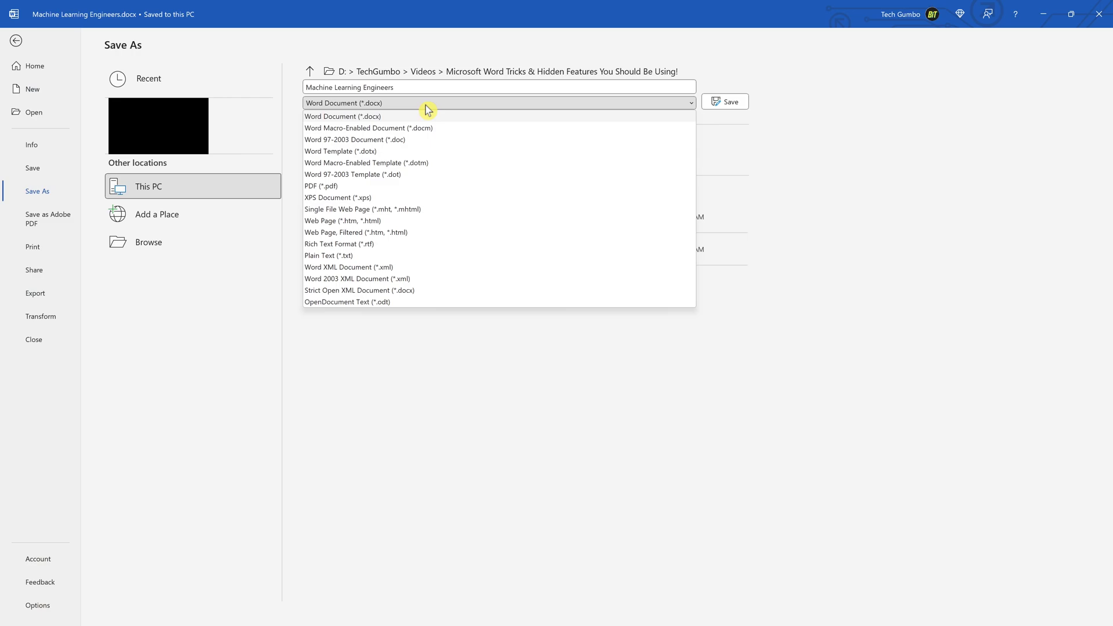
click(330, 187)
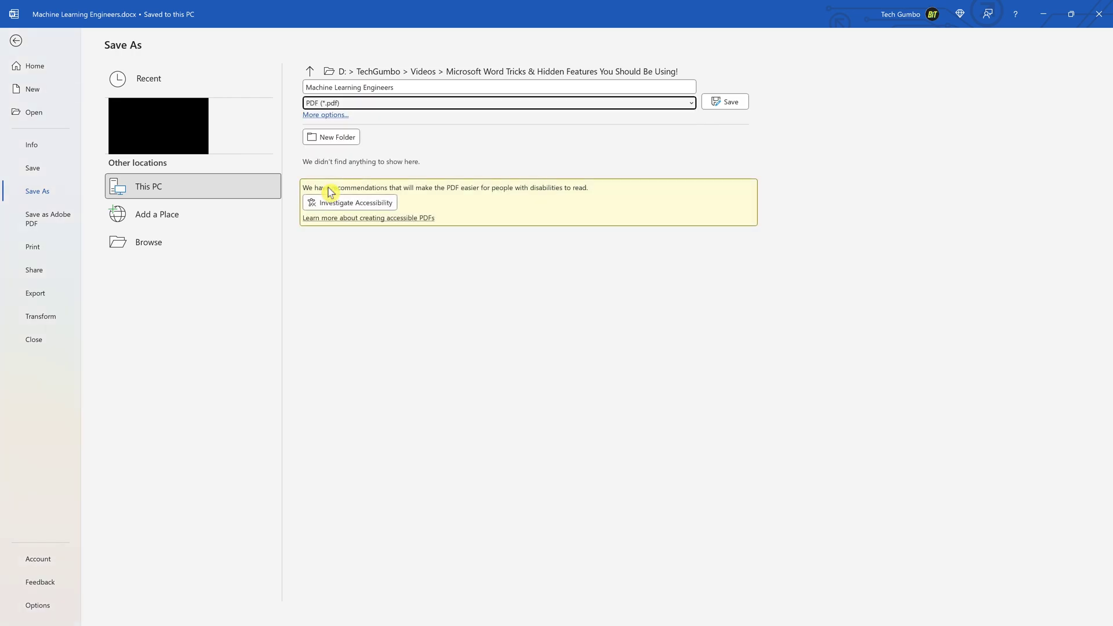
click(733, 107)
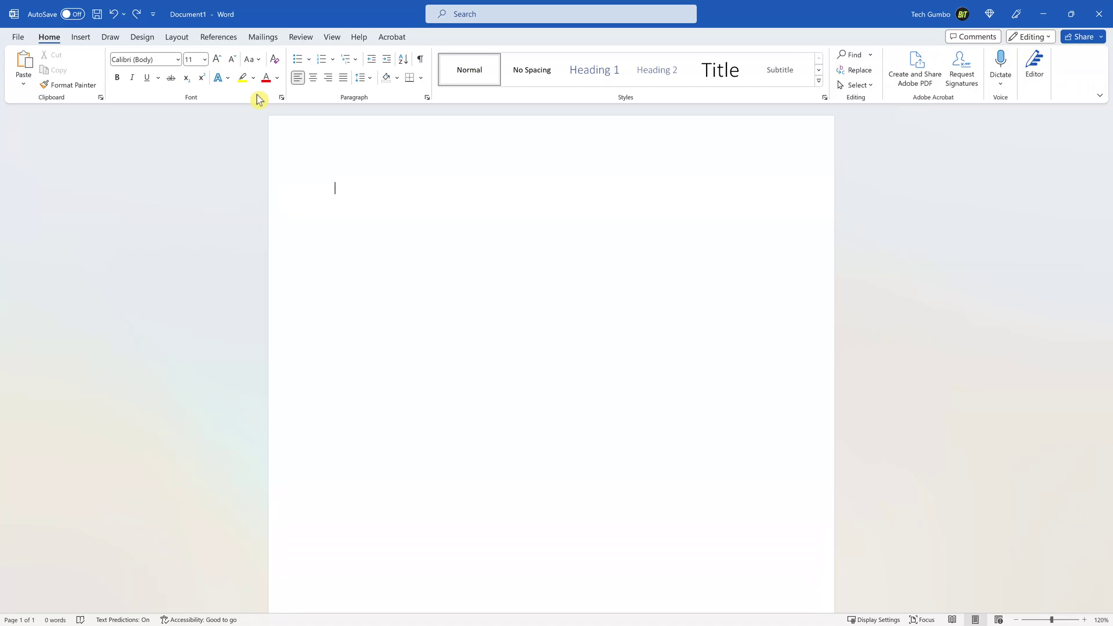
- Browse the Stock Images tabs: photos, cutout people, stickers, illustrations, and cartoon people
click(84, 40)
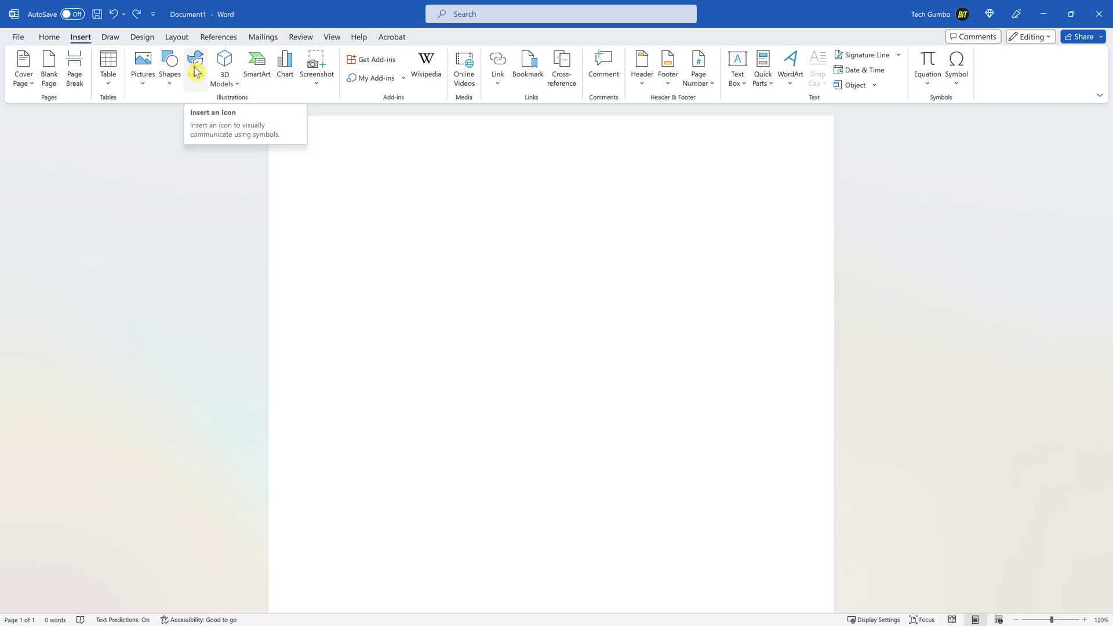
click(195, 69)
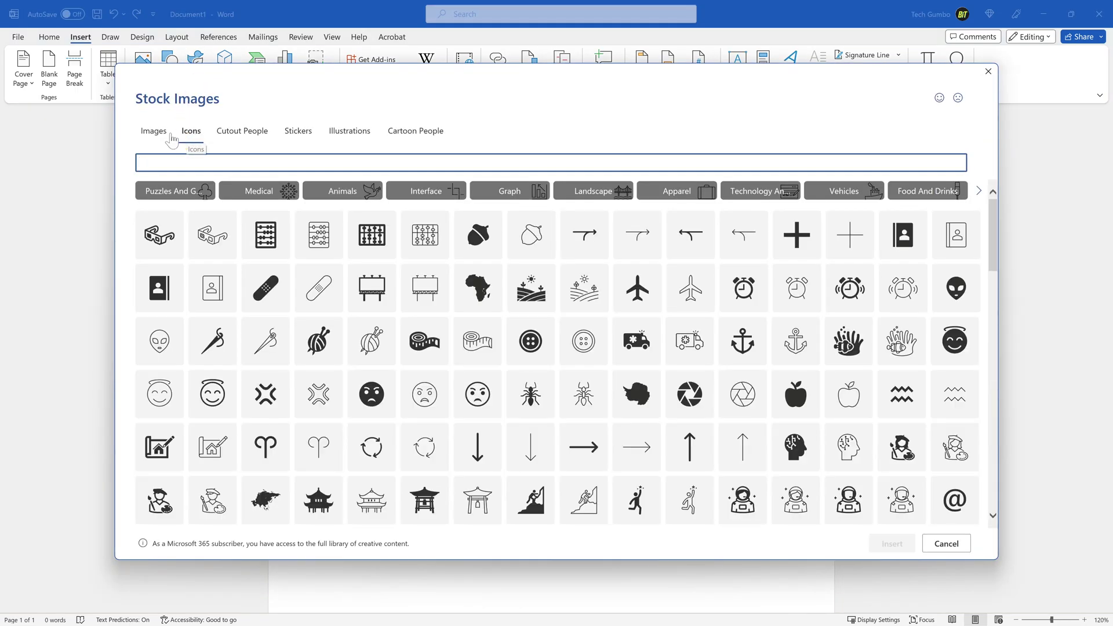
click(153, 140)
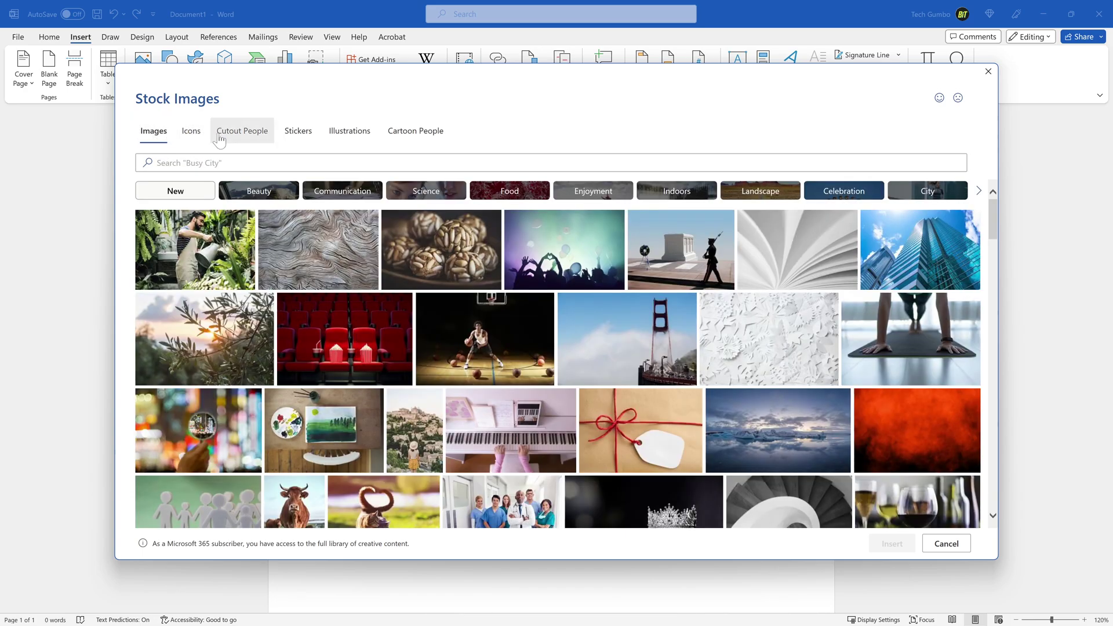
click(252, 137)
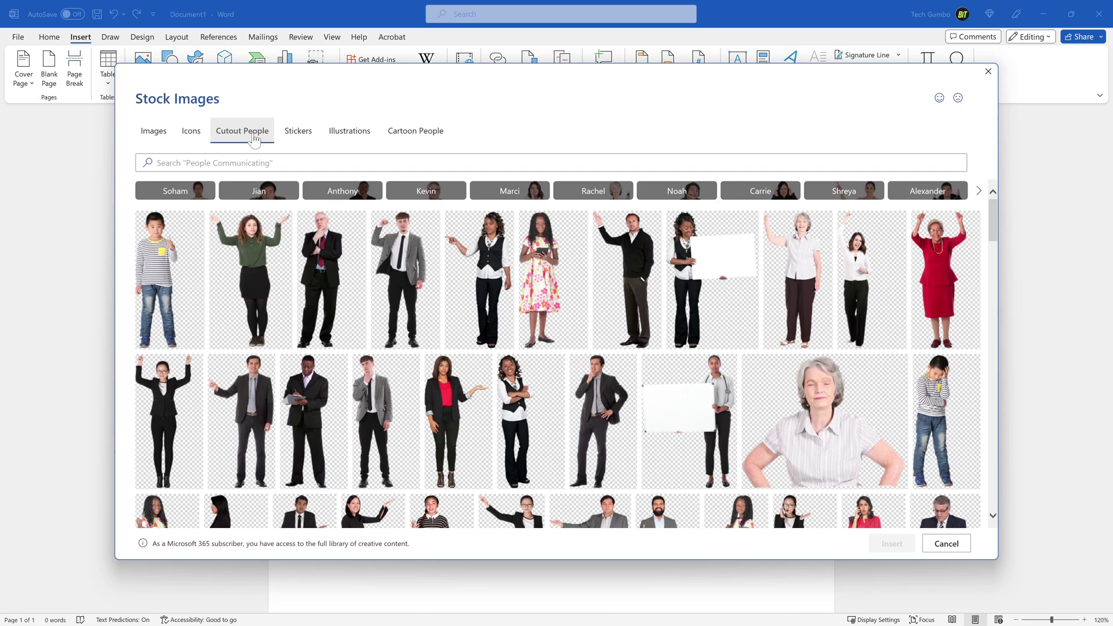
click(298, 139)
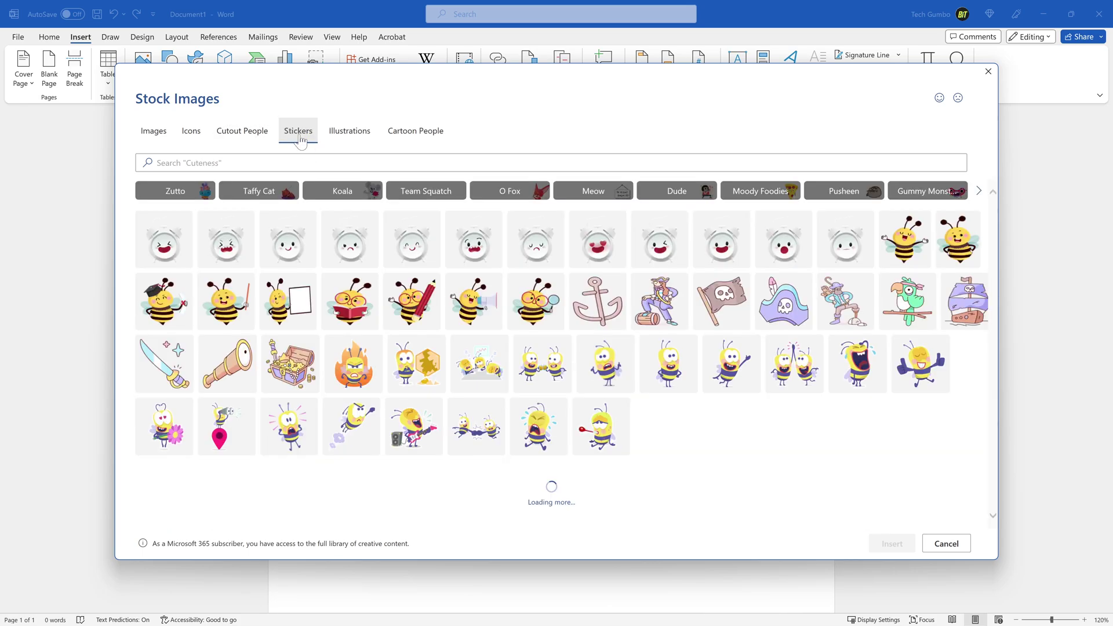
click(346, 137)
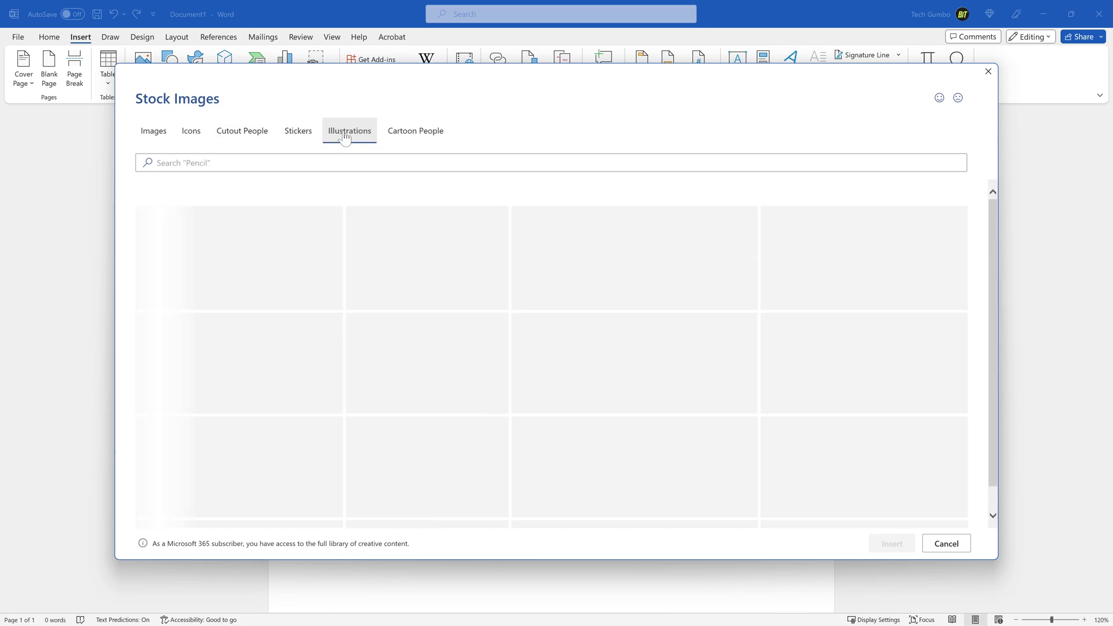
click(398, 137)
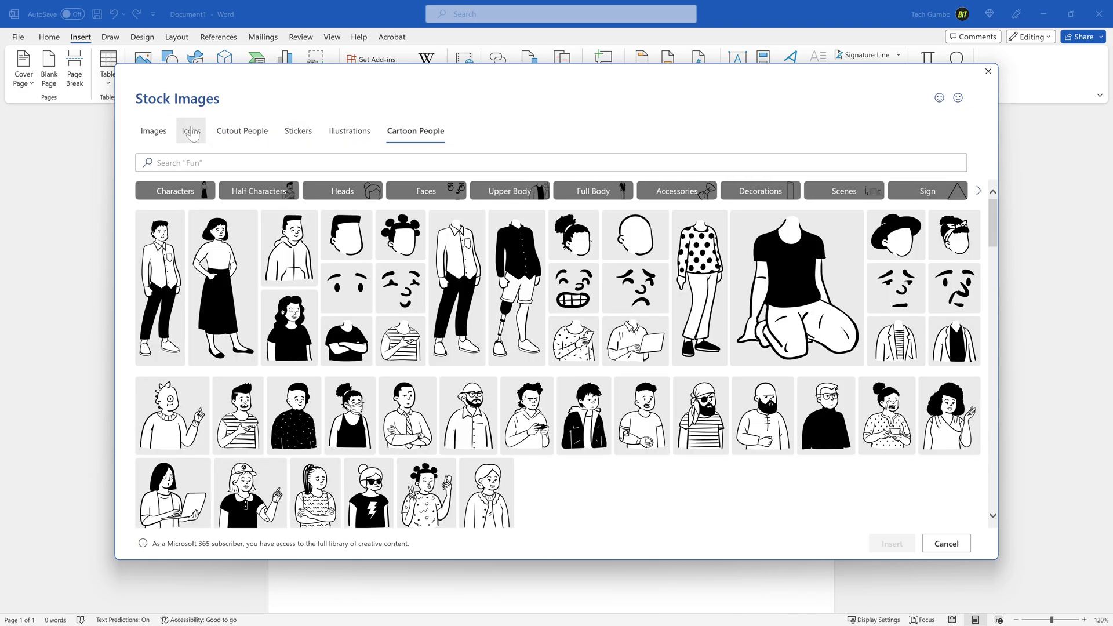
click(192, 133)
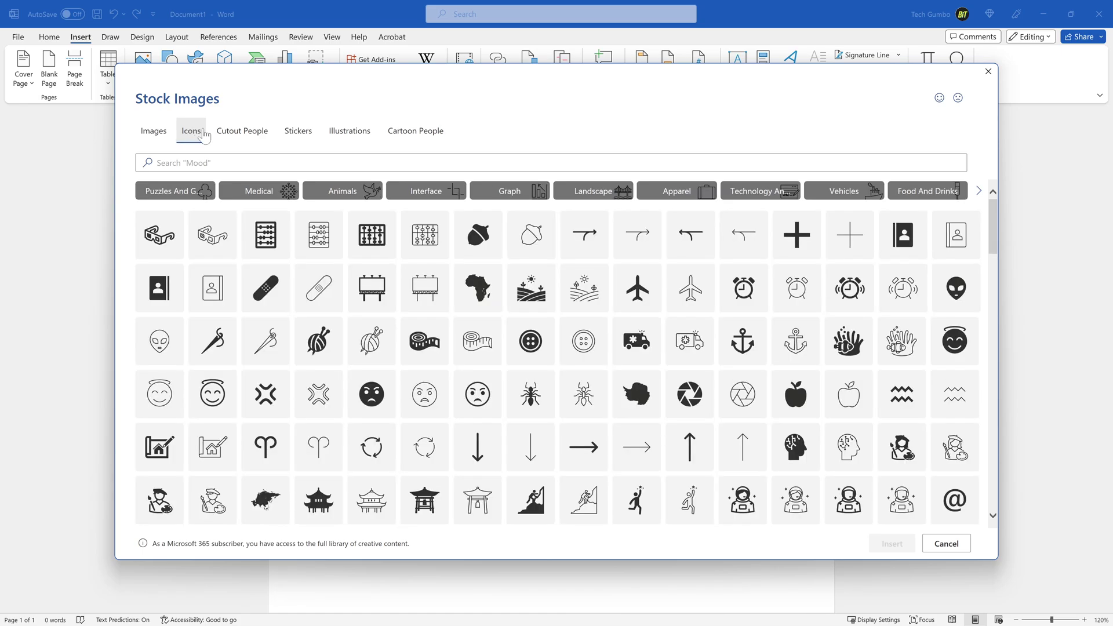
- Search the icons for 'happy' and insert the smiley wearing sunglasses
click(243, 161)
text(happy)
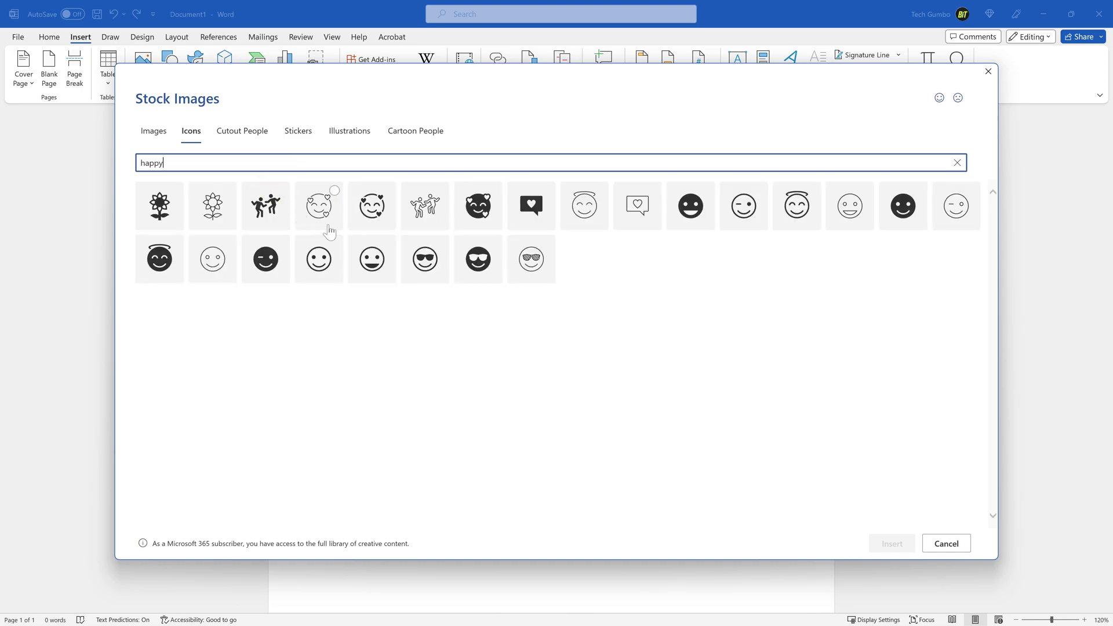
click(538, 265)
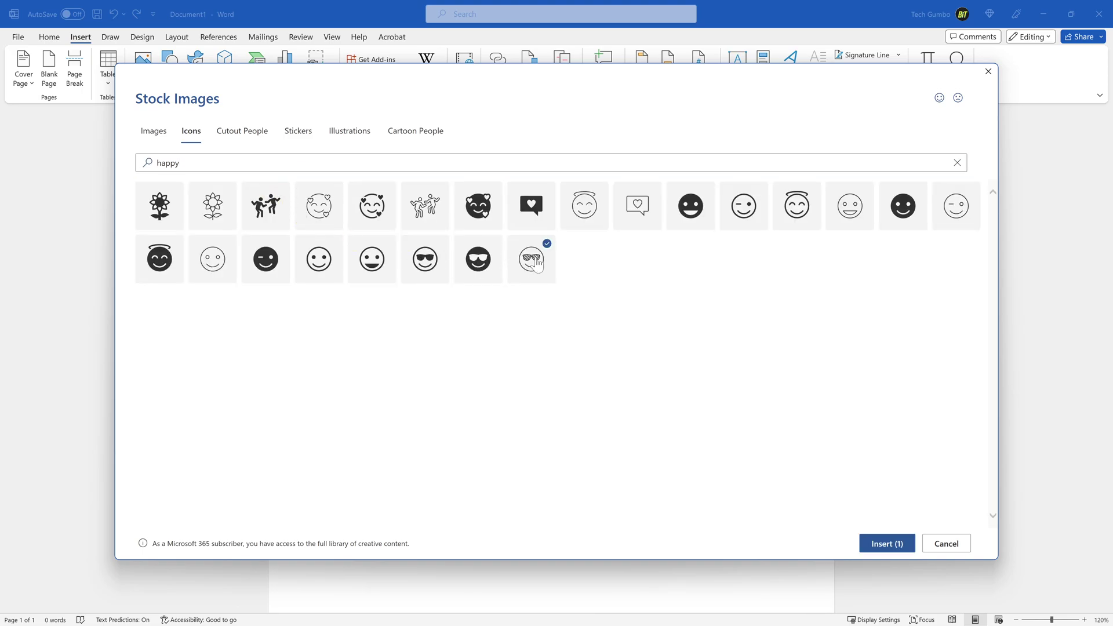
click(876, 544)
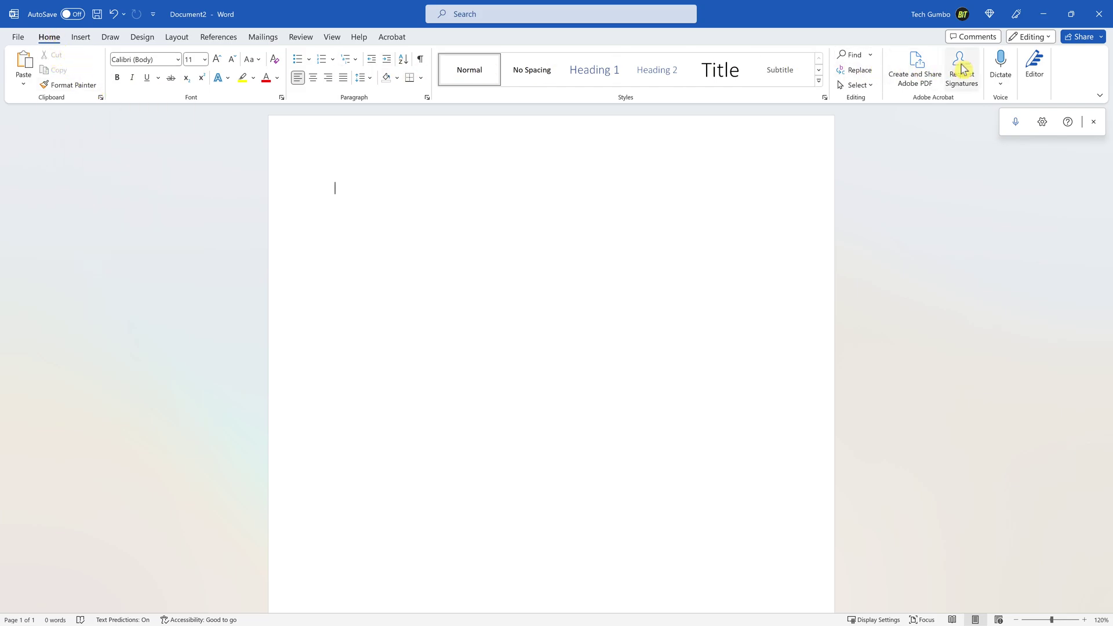
- Start voice dictation from the Home tab in the blank document
click(1003, 61)
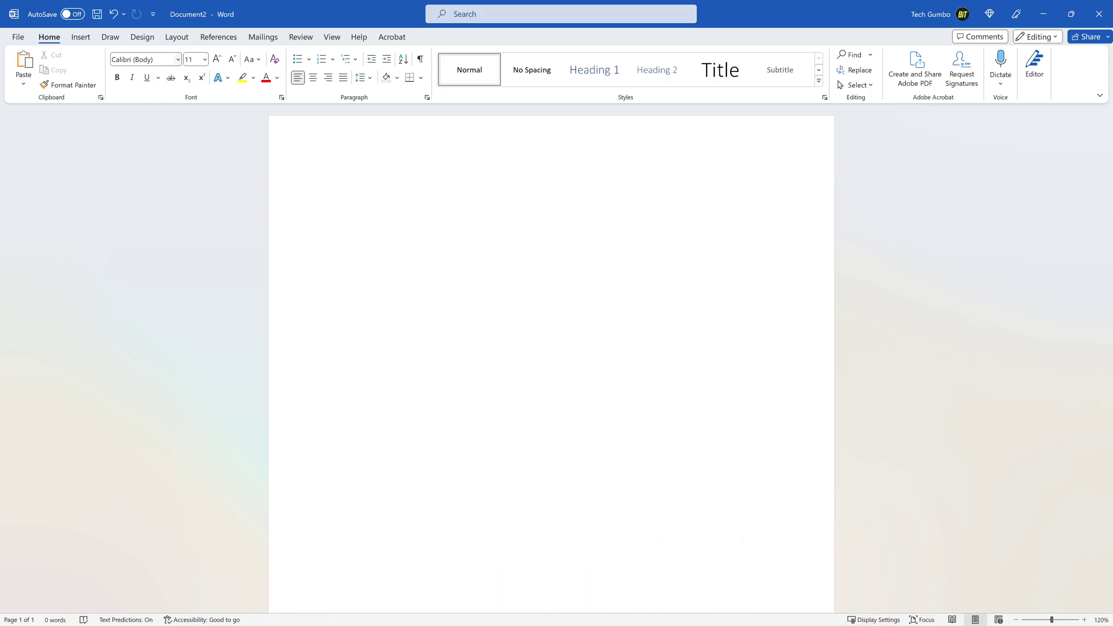
click(332, 38)
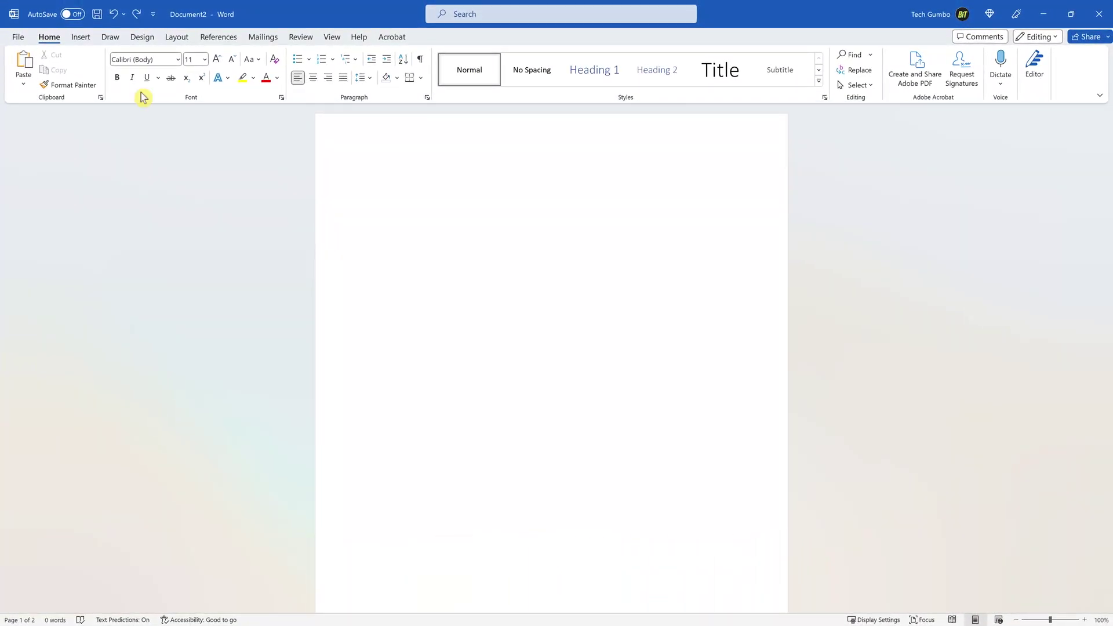
- Apply the diagonal CONFIDENTIAL 1 watermark from the Design tab's Watermark gallery
click(147, 37)
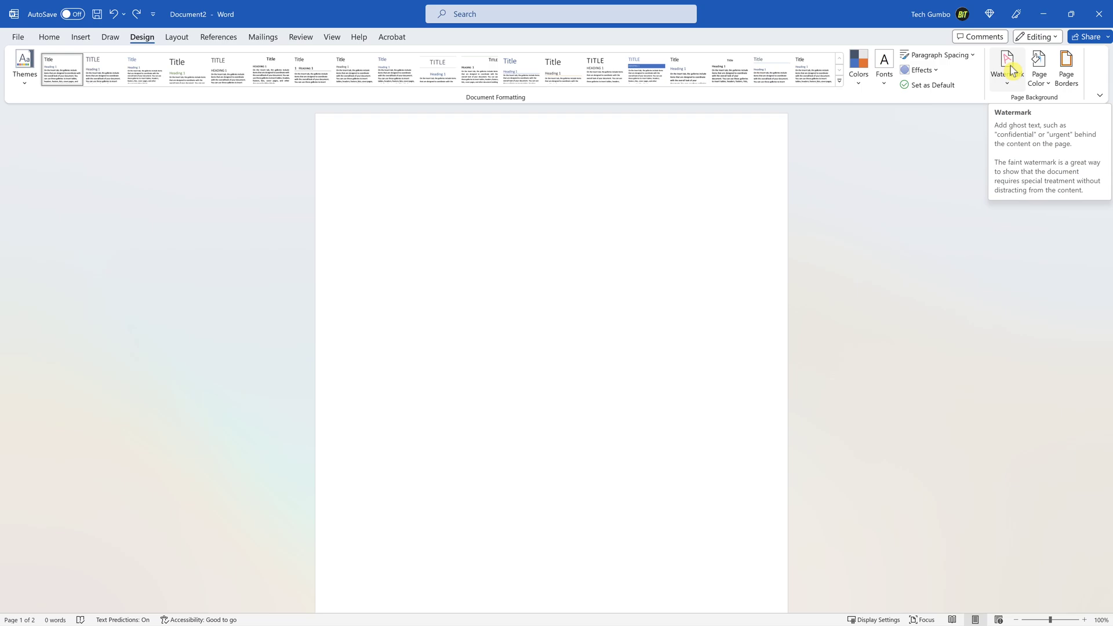
click(1011, 70)
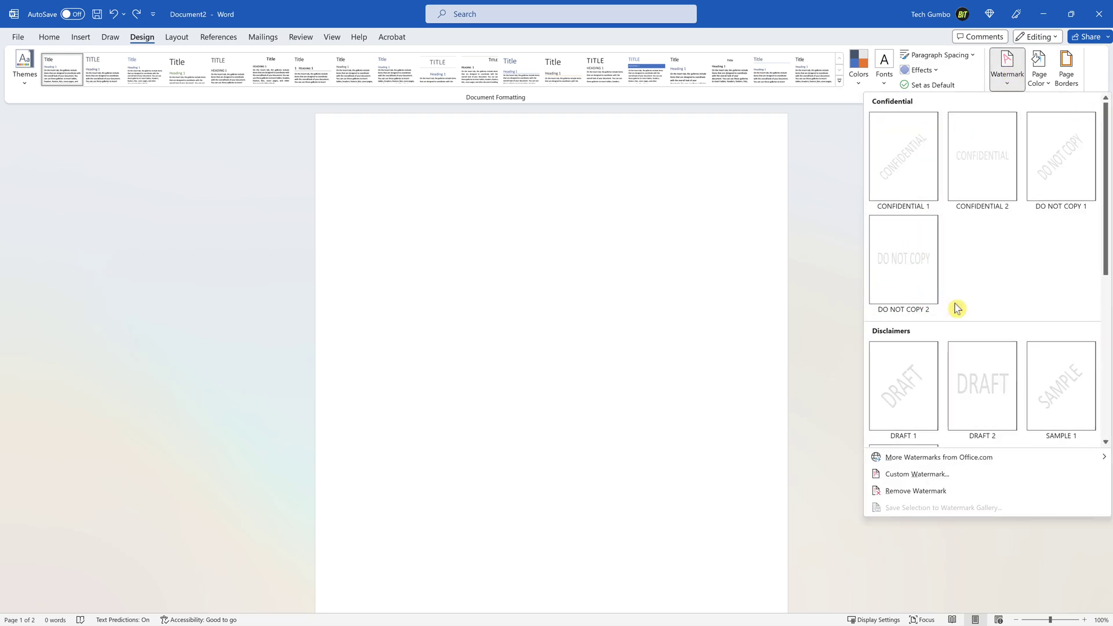
scroll(980, 383, down, 5)
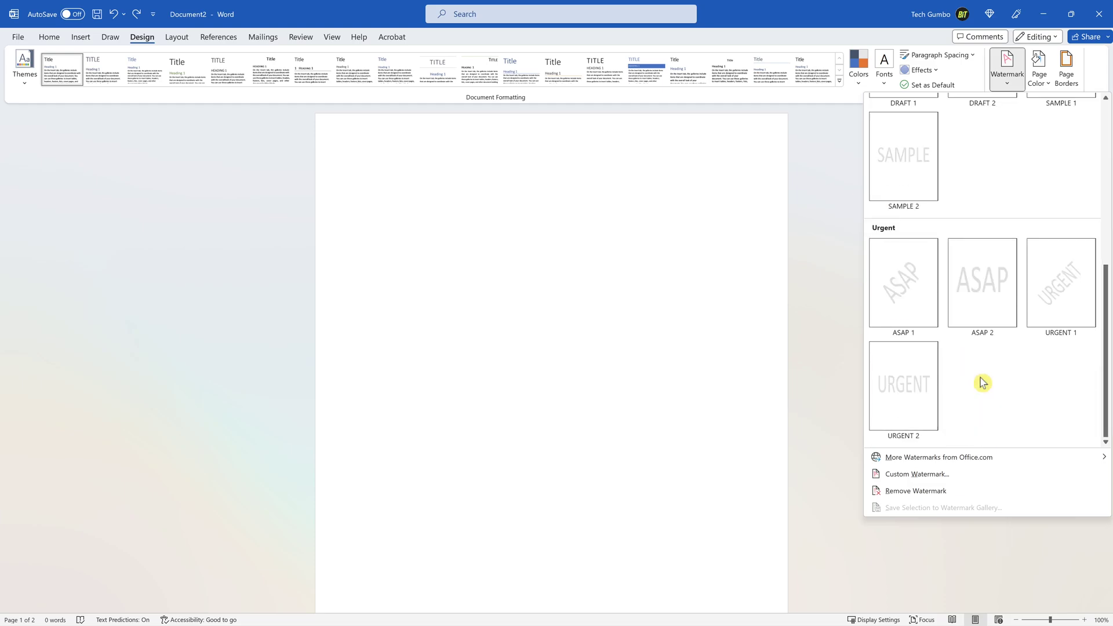
scroll(982, 383, up, 5)
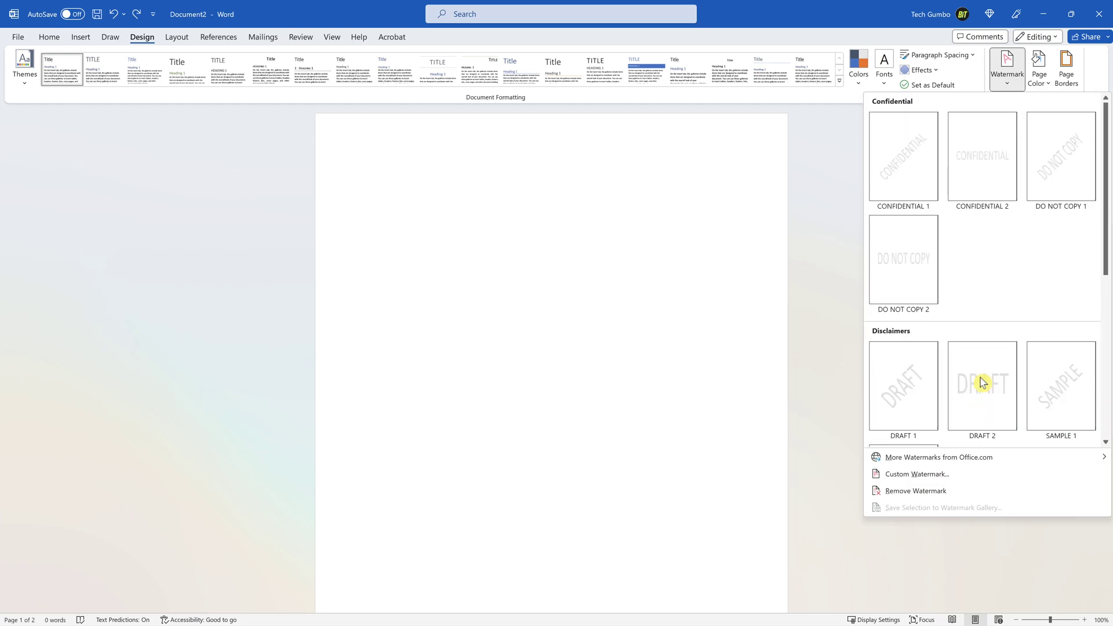
click(901, 172)
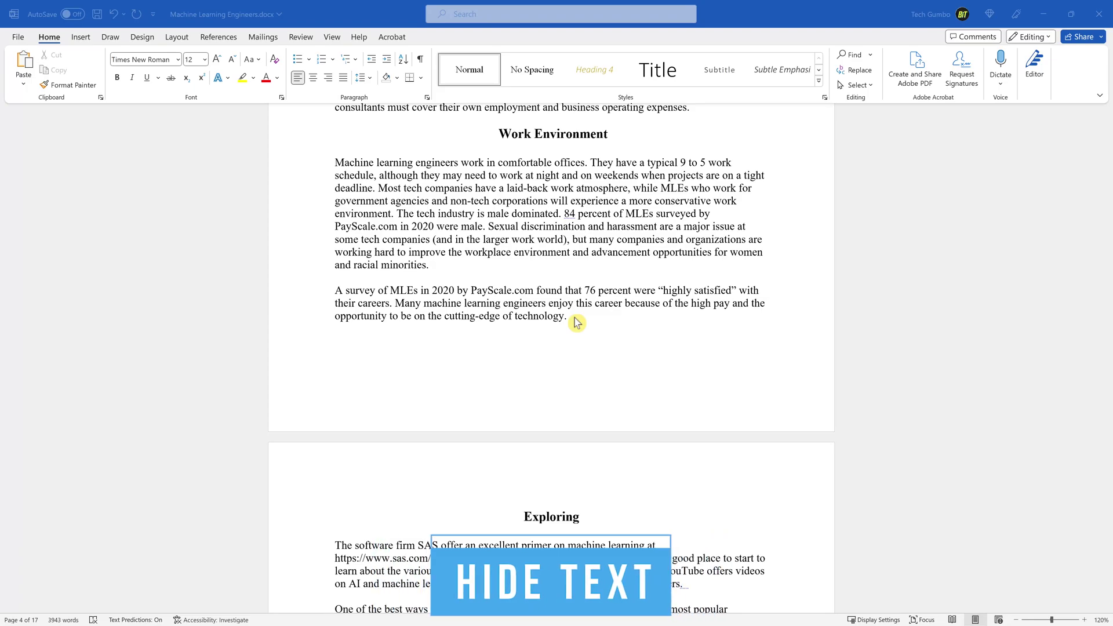
- Apply the Hidden font effect to the 2020 PayScale.com survey paragraph about highly satisfied MLEs
drag(574, 320, 335, 290)
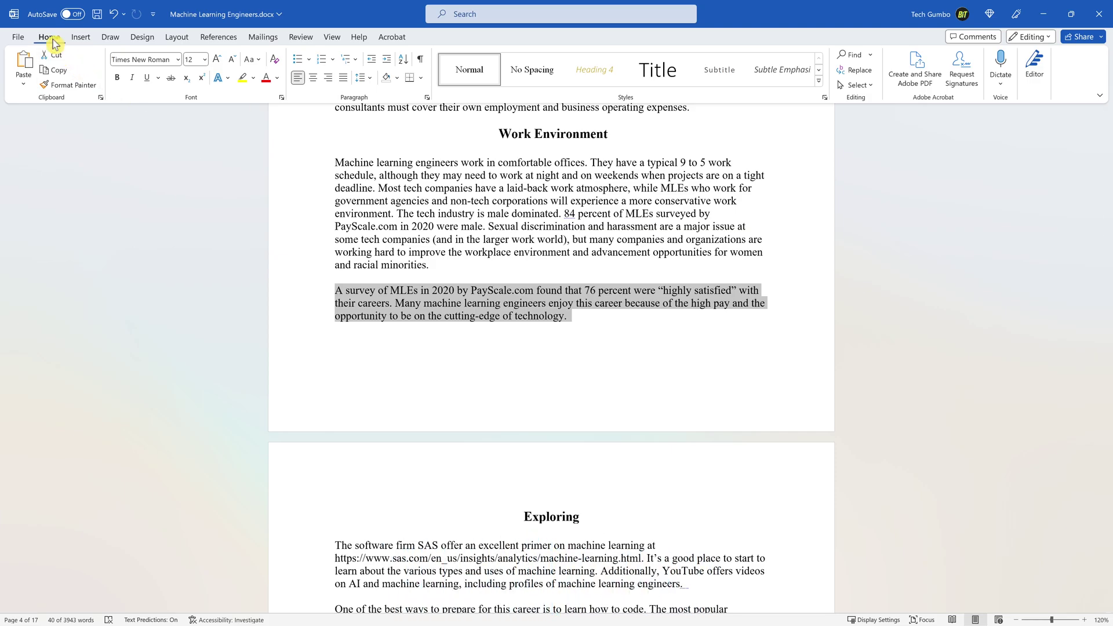
click(281, 98)
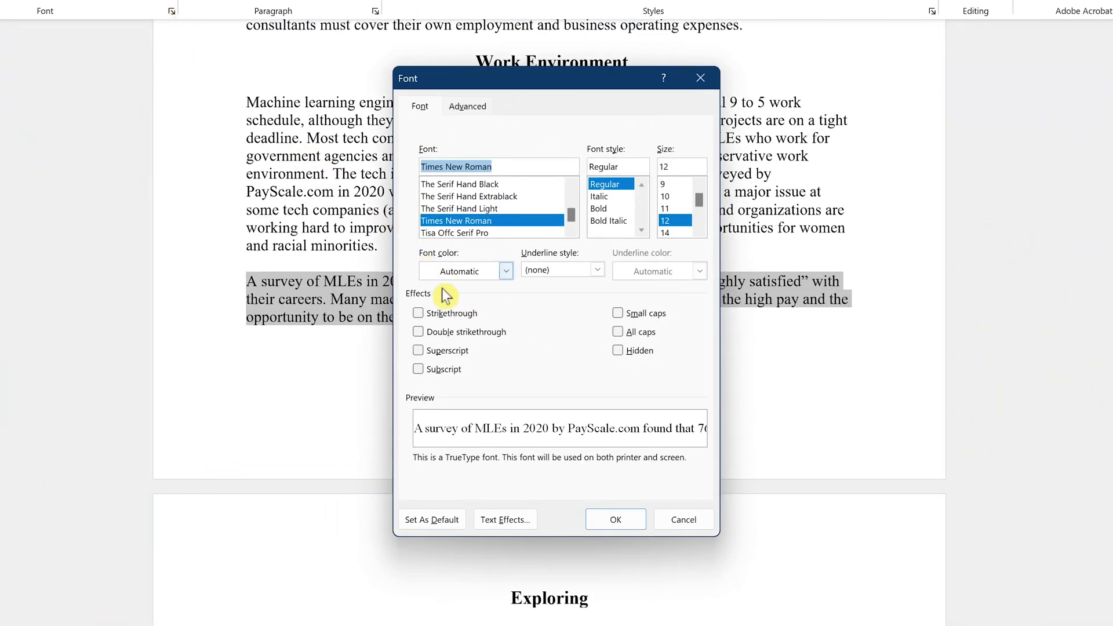
click(618, 352)
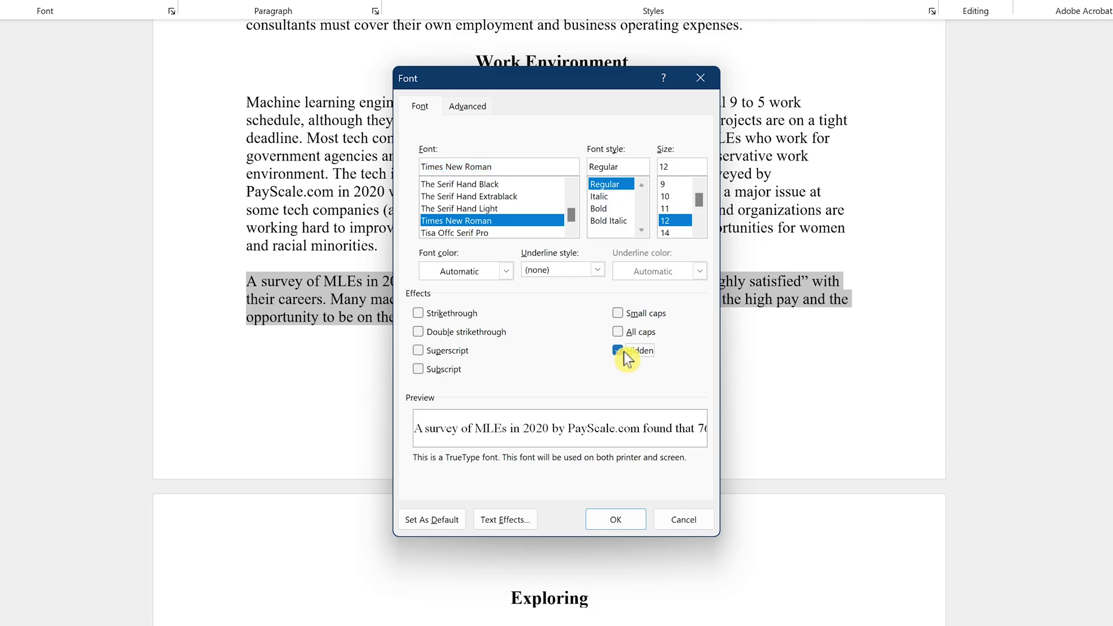
click(617, 521)
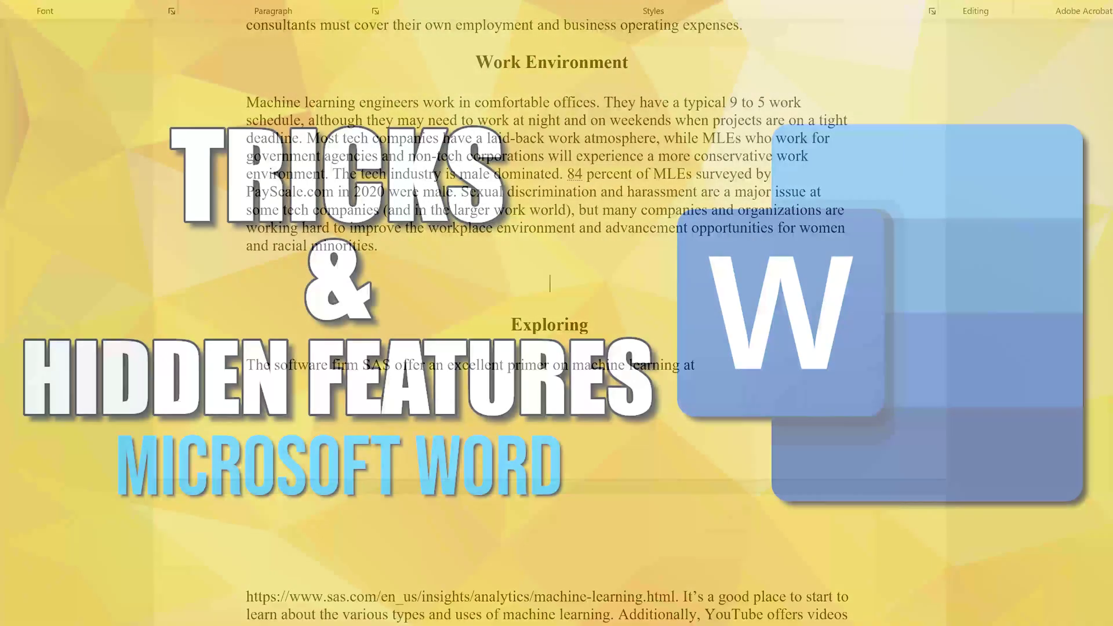